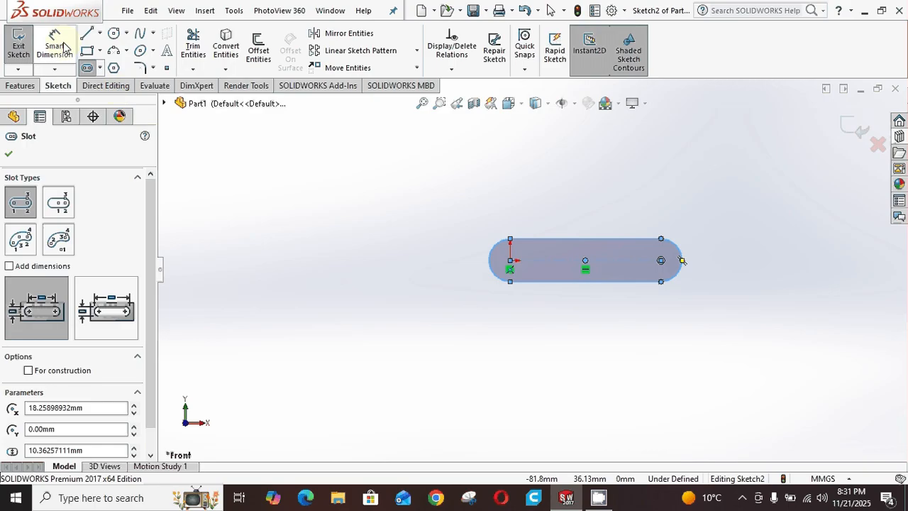
- Dimension the slot's centre-to-centre length with Smart Dimension and set it to 100 mm
{"action": "left_click", "coordinate": [64, 46]}
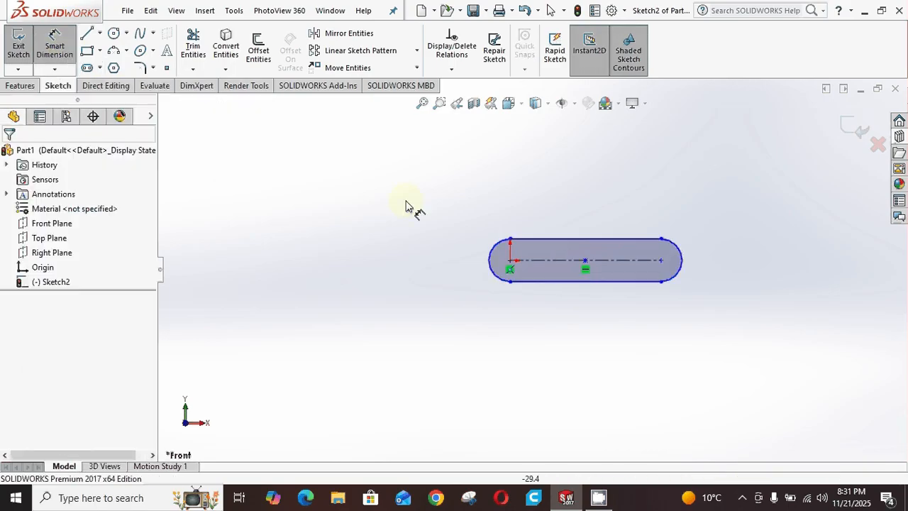
{"action": "left_click", "coordinate": [572, 262]}
{"action": "left_click", "coordinate": [576, 206]}
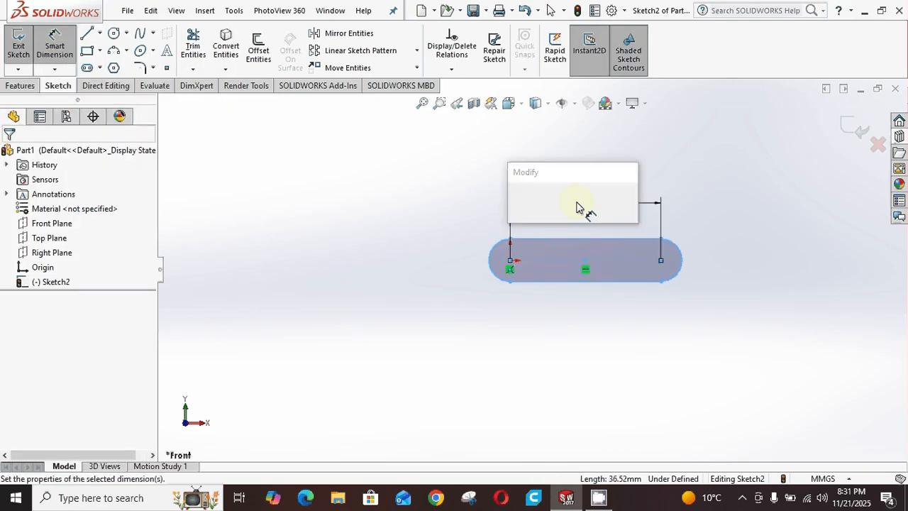
{"action": "type", "text": "100"}
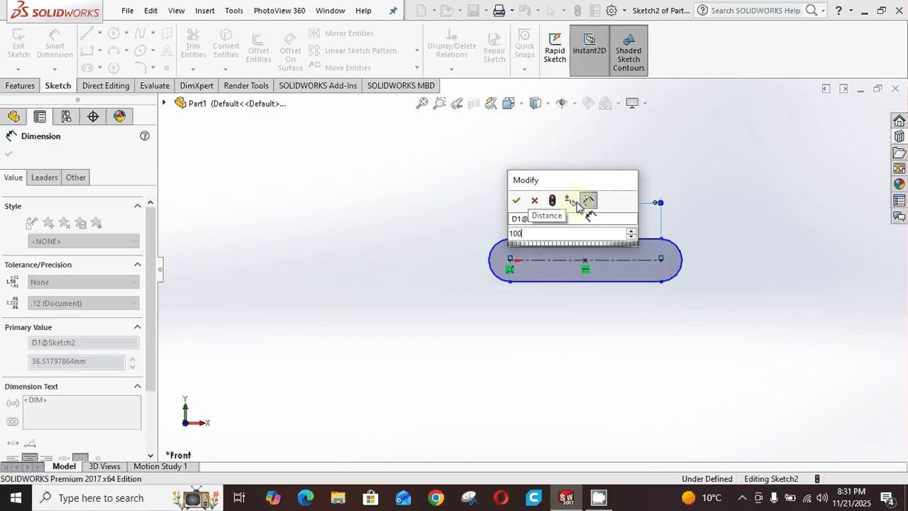
{"action": "key", "text": "Return"}
{"action": "key", "text": "Escape"}
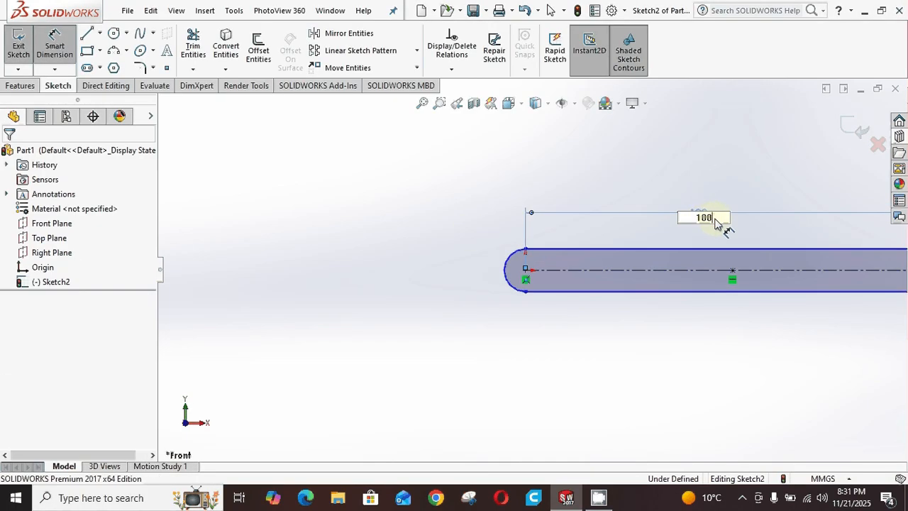
- Change the slot's centre-to-centre length dimension to 30 mm
{"action": "key", "text": "BackSpace"}
{"action": "key", "text": "BackSpace"}
{"action": "type", "text": "30"}
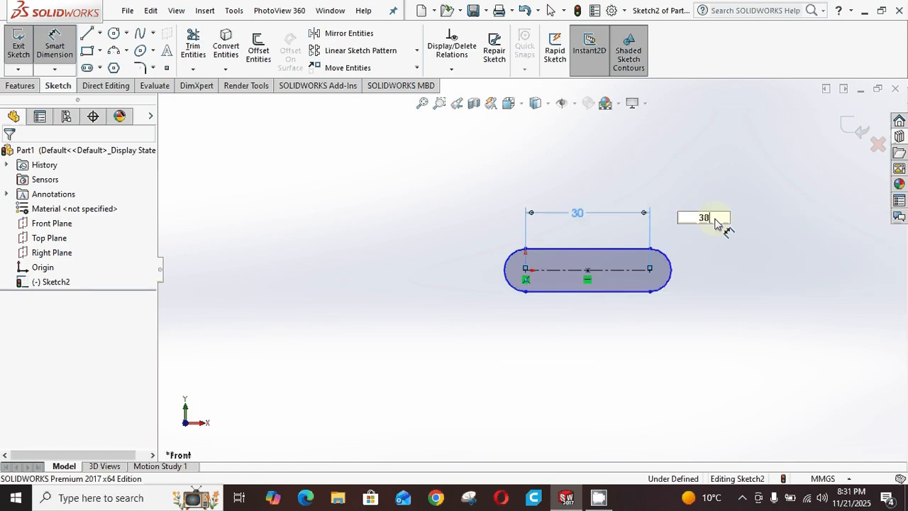
{"action": "key", "text": "Return"}
- Dimension the slot's width between its two straight edges and set it to 15 mm
{"action": "left_click", "coordinate": [572, 251]}
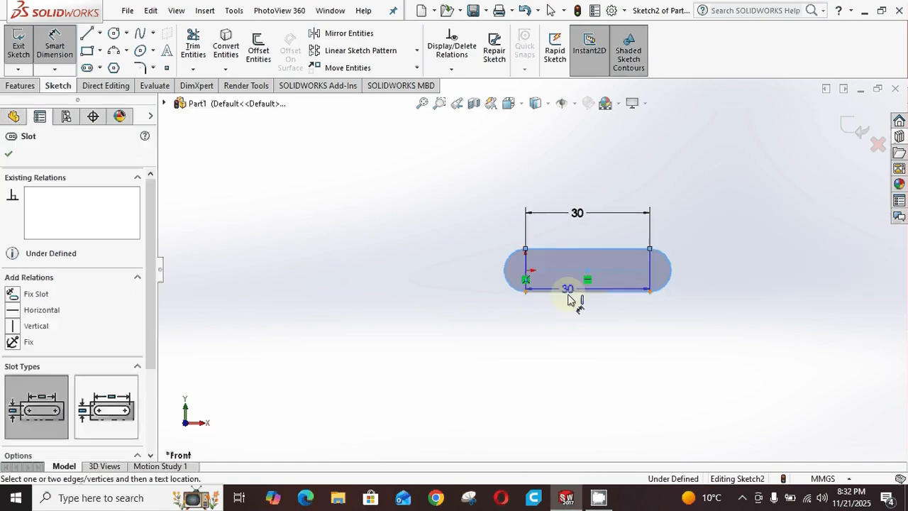
{"action": "left_click", "coordinate": [574, 290]}
{"action": "left_click", "coordinate": [437, 257]}
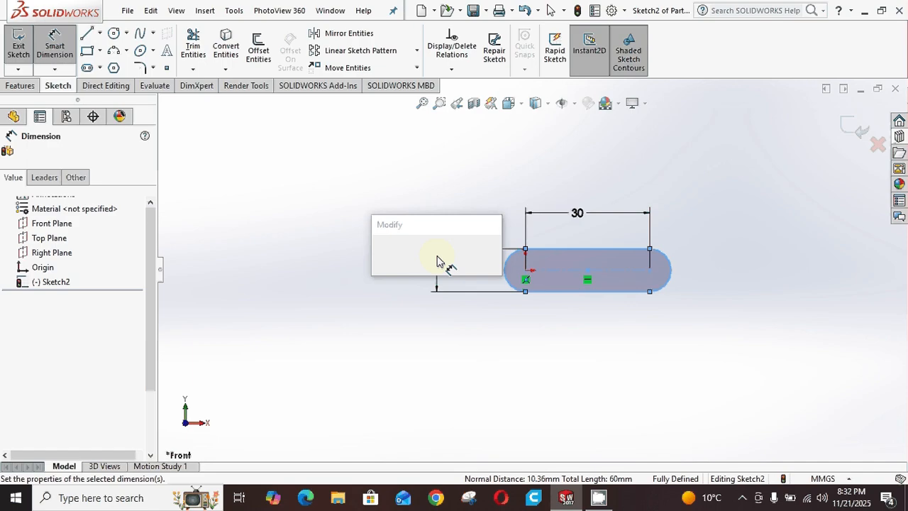
{"action": "type", "text": "15"}
{"action": "key", "text": "Return"}
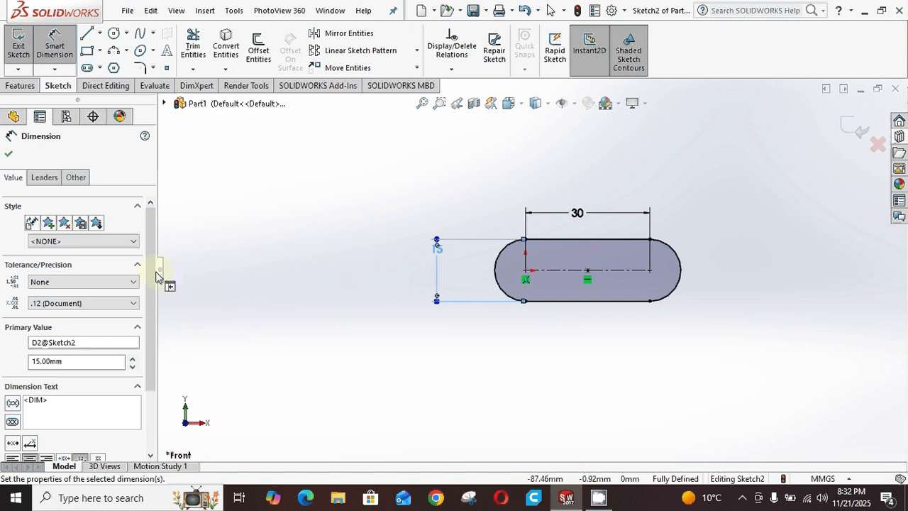
- Select the slot and examine its centre coordinates, width and length parameters
{"action": "scroll", "coordinate": [152, 304], "scroll_direction": "down", "scroll_amount": 1}
{"action": "left_click_drag", "start_coordinate": [152, 303], "coordinate": [152, 358]}
{"action": "key", "text": "Escape"}
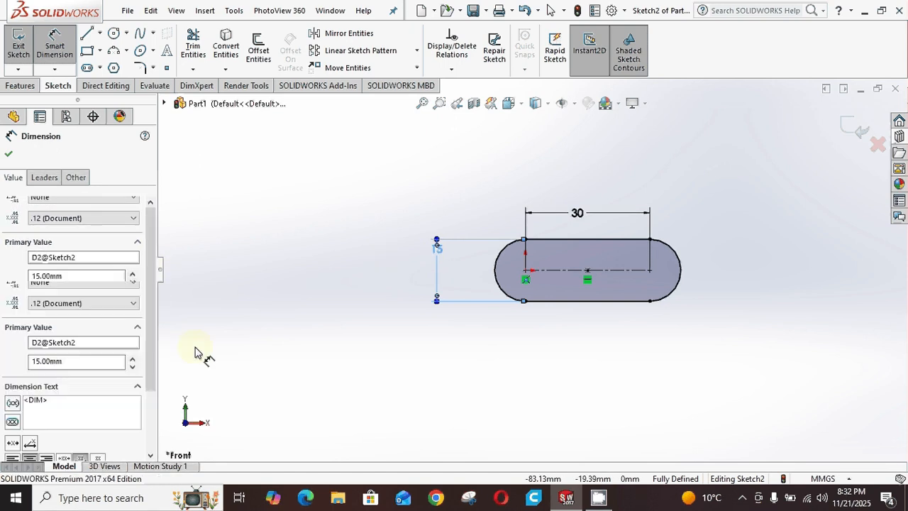
{"action": "left_click", "coordinate": [540, 262]}
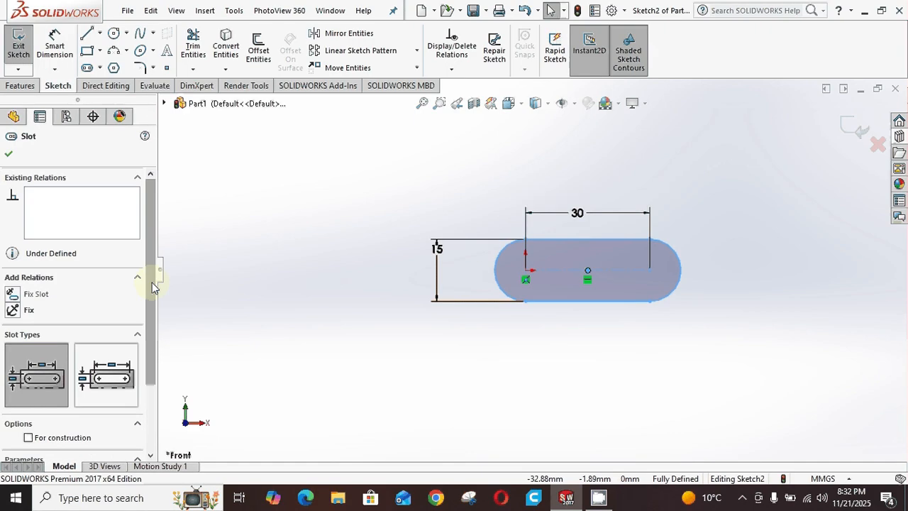
{"action": "left_click_drag", "start_coordinate": [152, 282], "coordinate": [146, 369]}
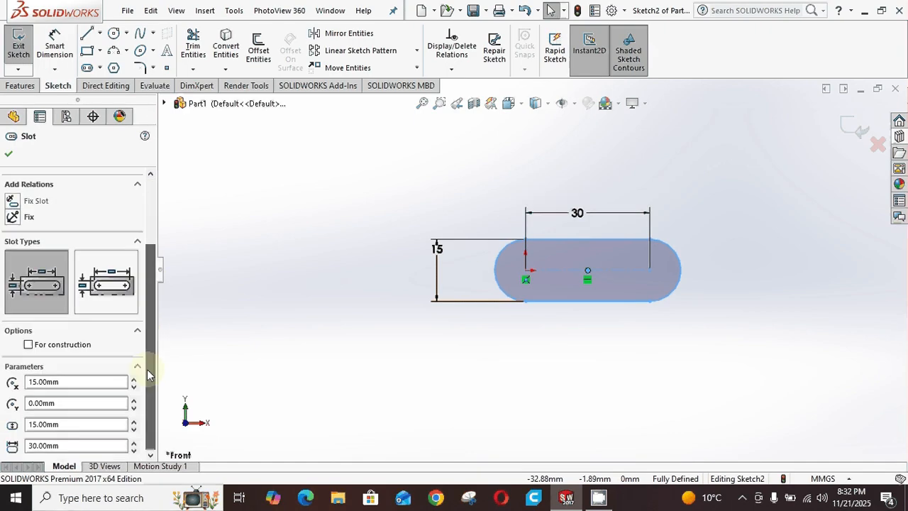
{"action": "left_click", "coordinate": [36, 382]}
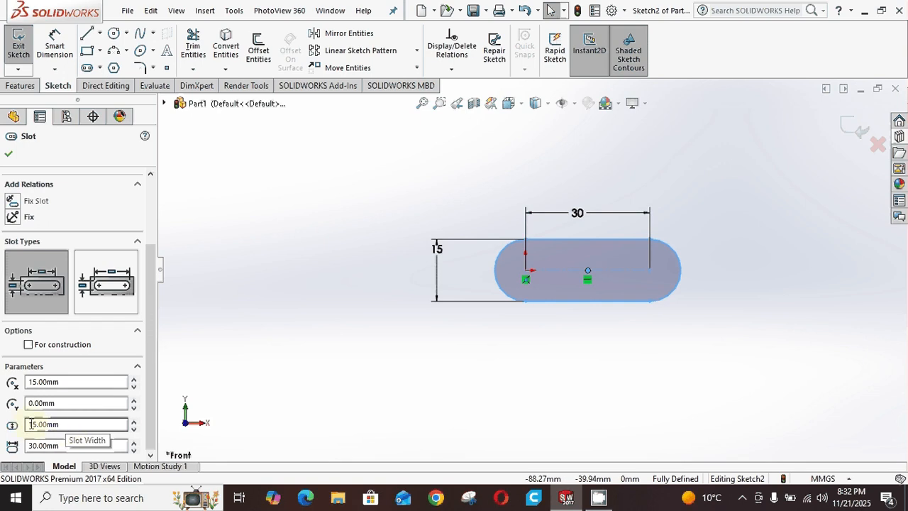
- Delete the slot's width dimension and set the slot width parameter to 20 mm
{"action": "left_click", "coordinate": [432, 264]}
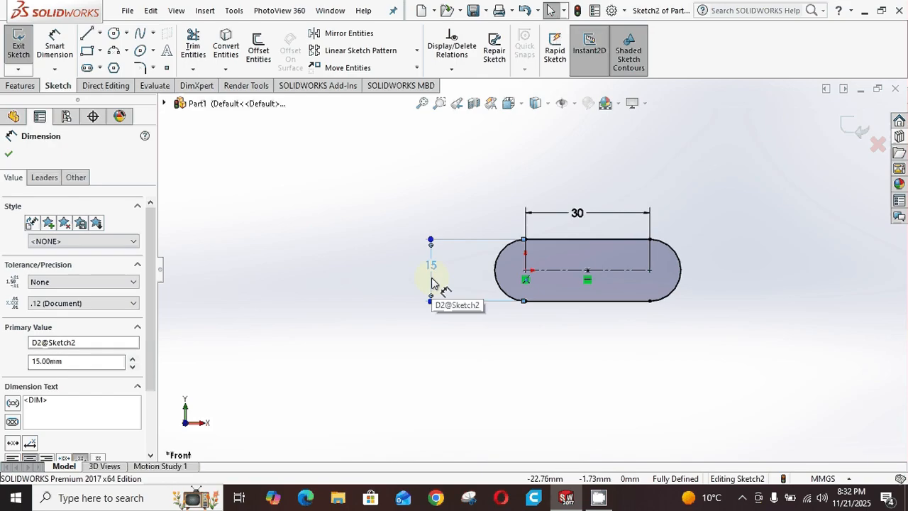
{"action": "key", "text": "Delete"}
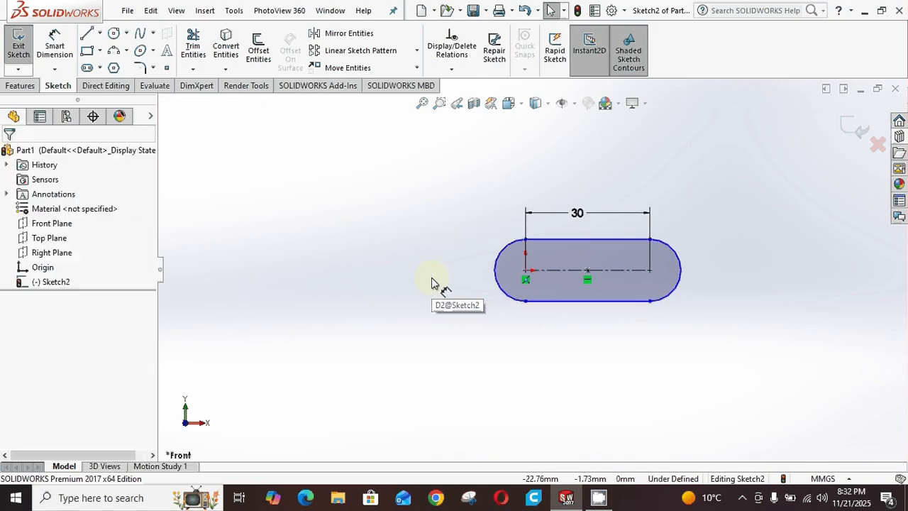
{"action": "left_click", "coordinate": [500, 255]}
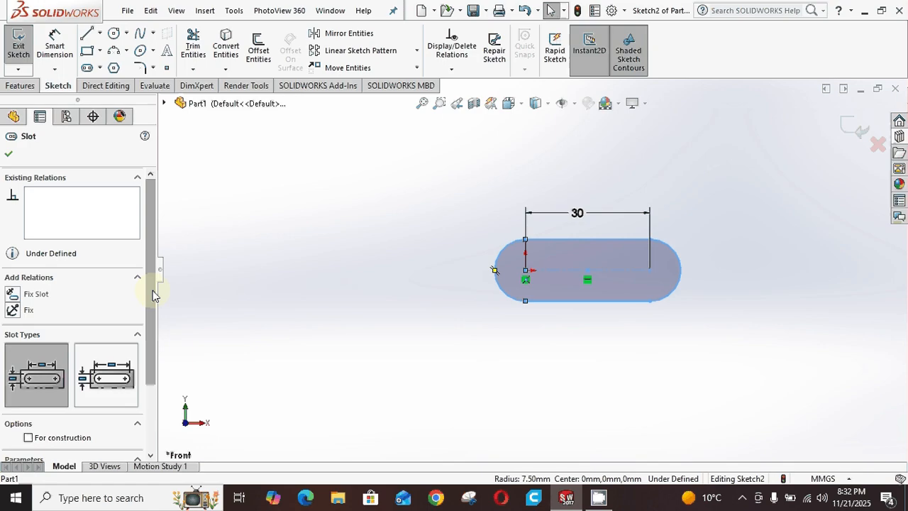
{"action": "left_click_drag", "start_coordinate": [152, 290], "coordinate": [149, 369]}
{"action": "double_click", "coordinate": [29, 425]}
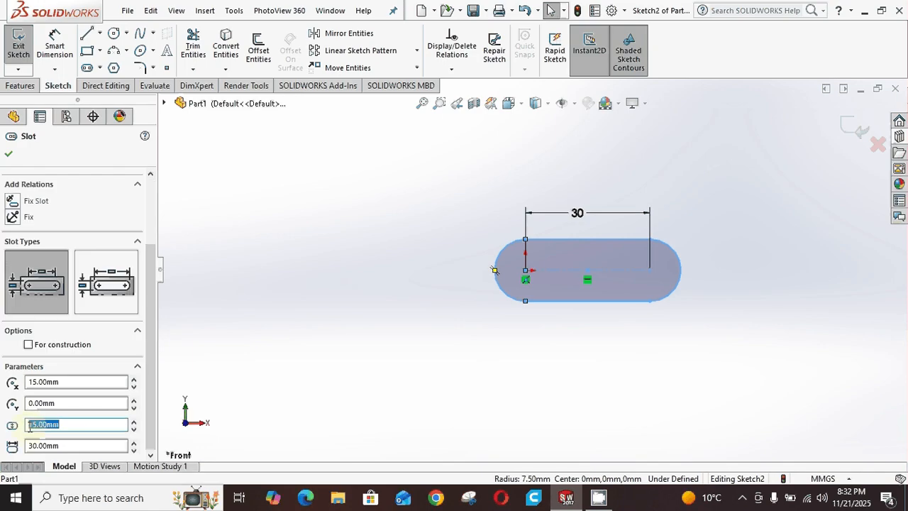
{"action": "type", "text": "20"}
{"action": "key", "text": "Return"}
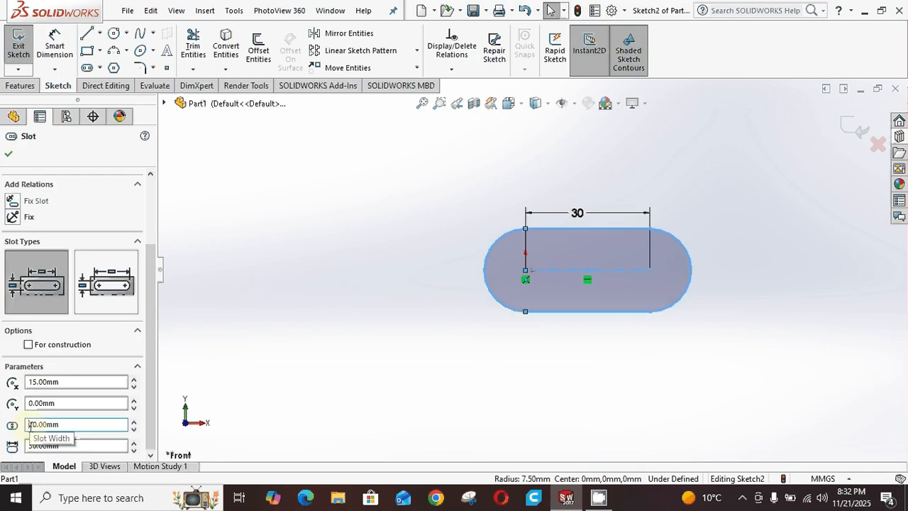
- Set the slot's length parameter to 40 mm
{"action": "double_click", "coordinate": [74, 446]}
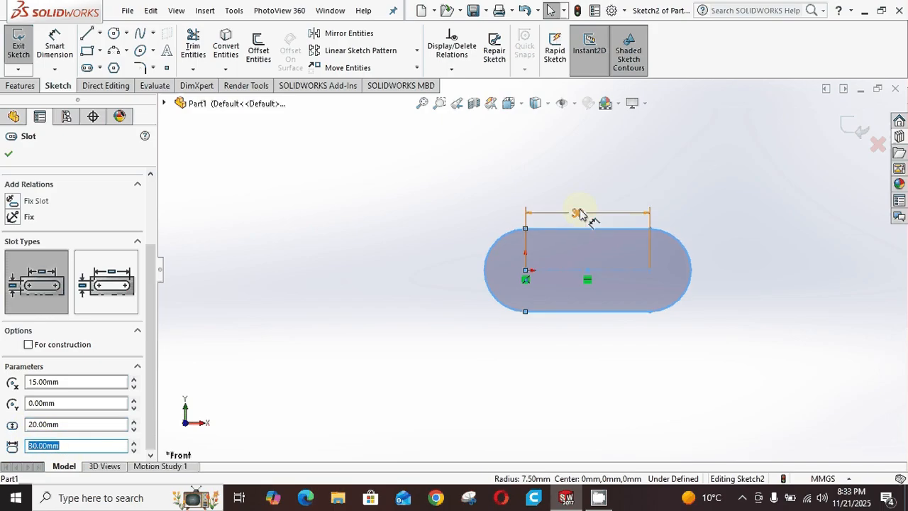
{"action": "key", "text": "BackSpace"}
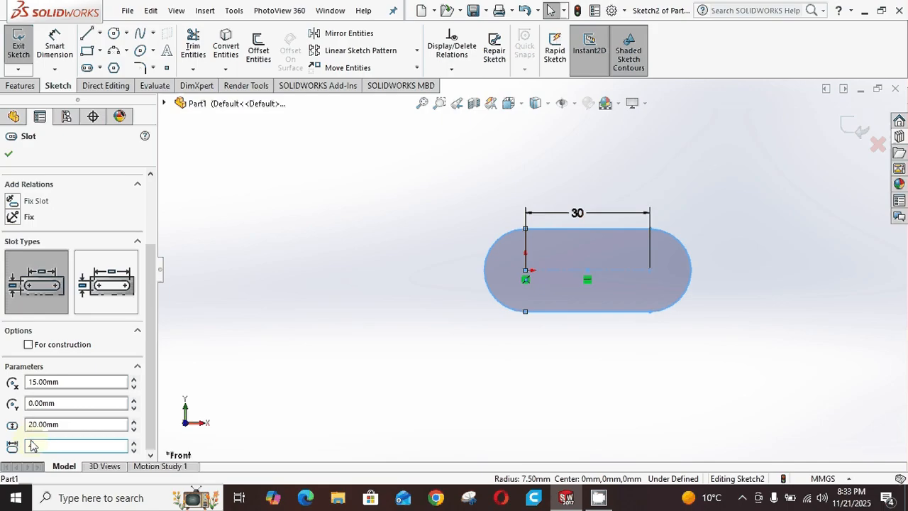
{"action": "type", "text": "40"}
{"action": "key", "text": "Return"}
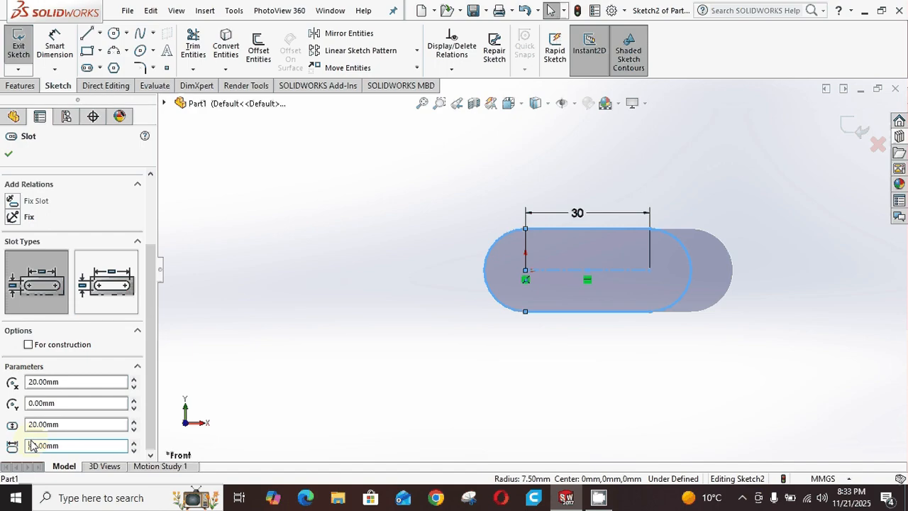
- Delete the length dimension above the slot
{"action": "left_click", "coordinate": [593, 214]}
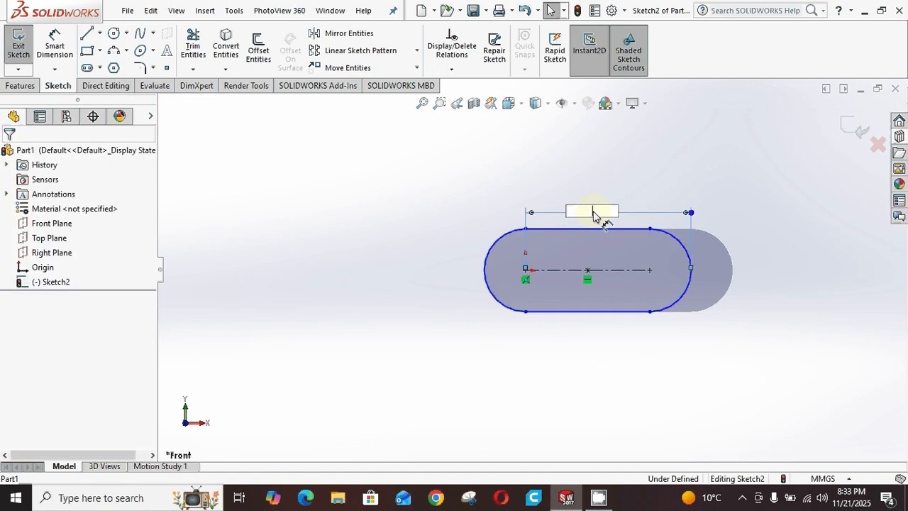
{"action": "key", "text": "BackSpace"}
{"action": "key", "text": "Return"}
{"action": "left_click", "coordinate": [534, 246]}
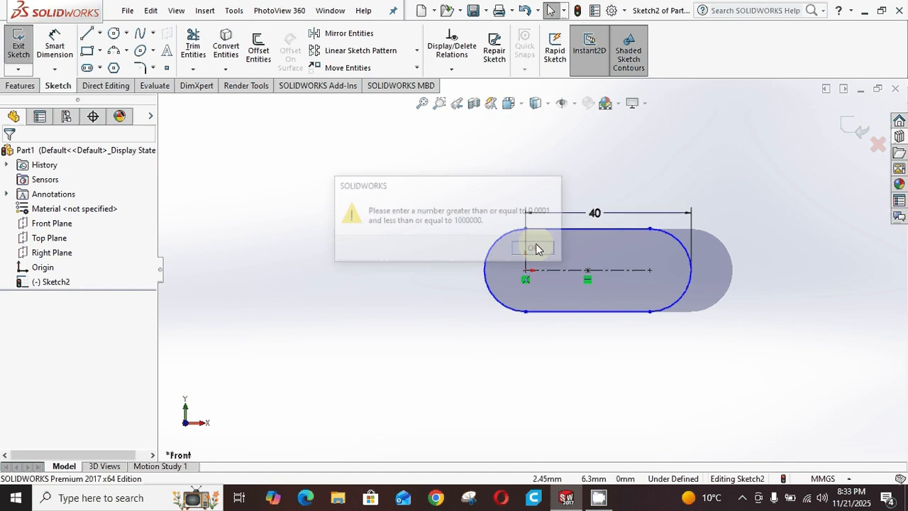
{"action": "left_click", "coordinate": [548, 217]}
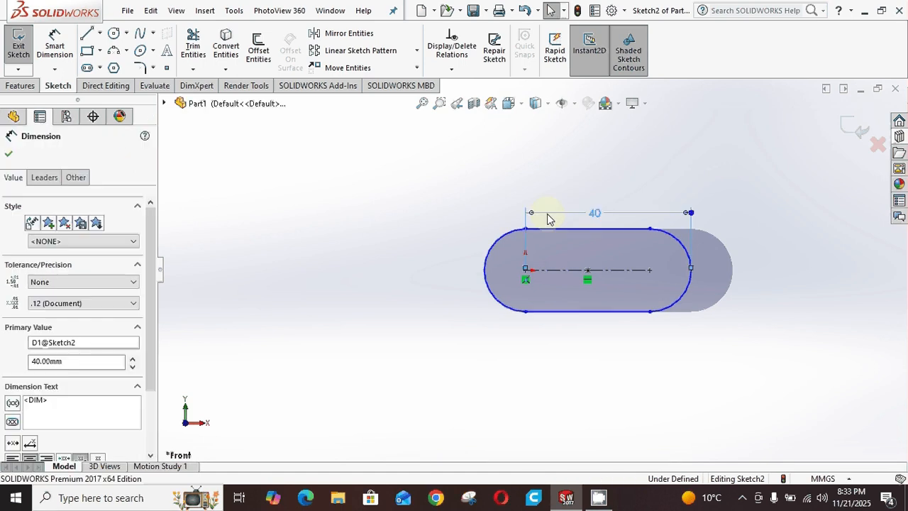
{"action": "key", "text": "Delete"}
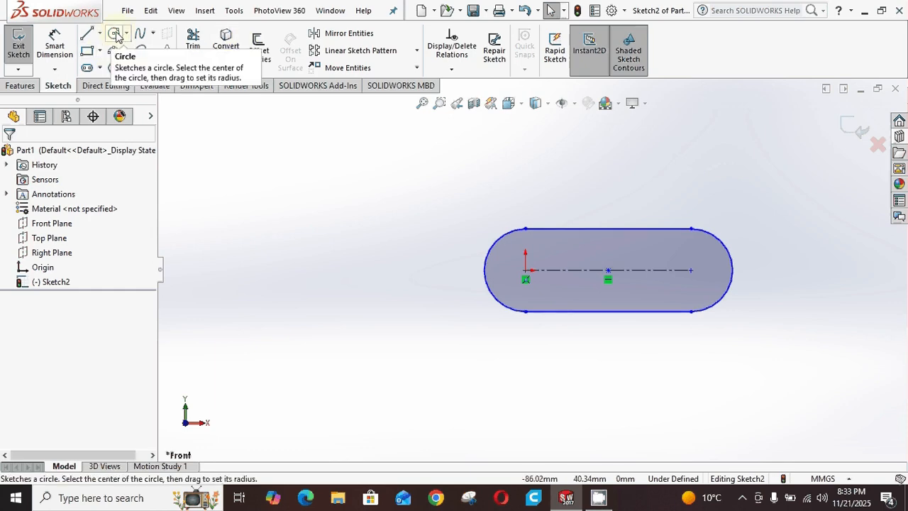
- Sketch a circle with a radius of about 15 mm in the empty area to the left of the slot
{"action": "left_click", "coordinate": [117, 36]}
{"action": "left_click", "coordinate": [316, 229]}
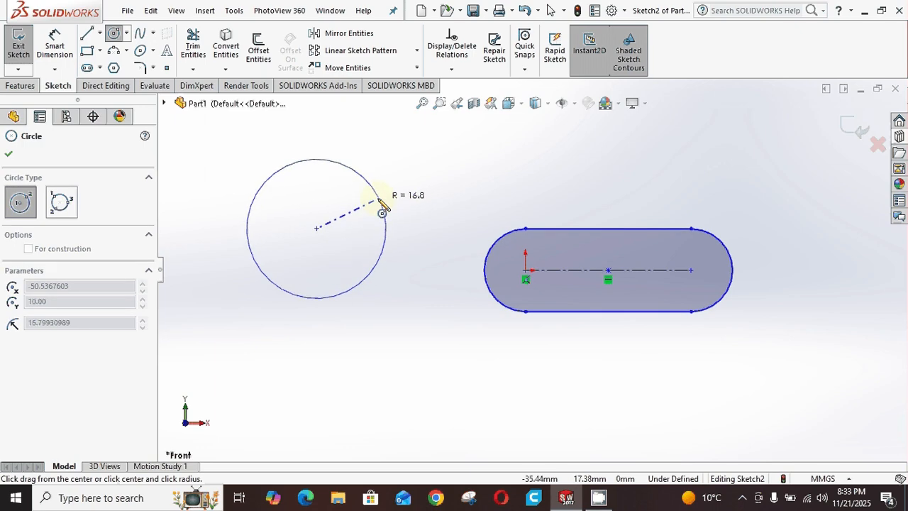
{"action": "left_click", "coordinate": [376, 204]}
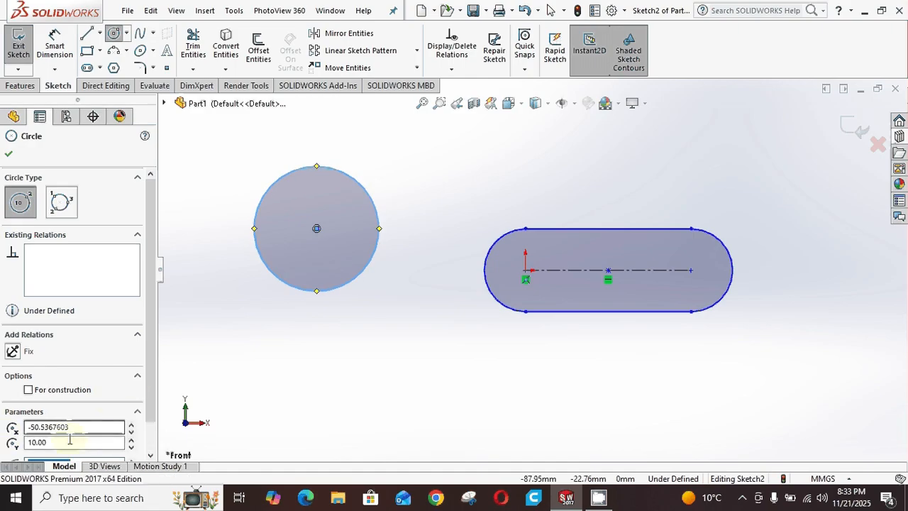
- Set the circle's radius parameter to 30 mm
{"action": "scroll", "coordinate": [151, 373], "scroll_direction": "down", "scroll_amount": 2}
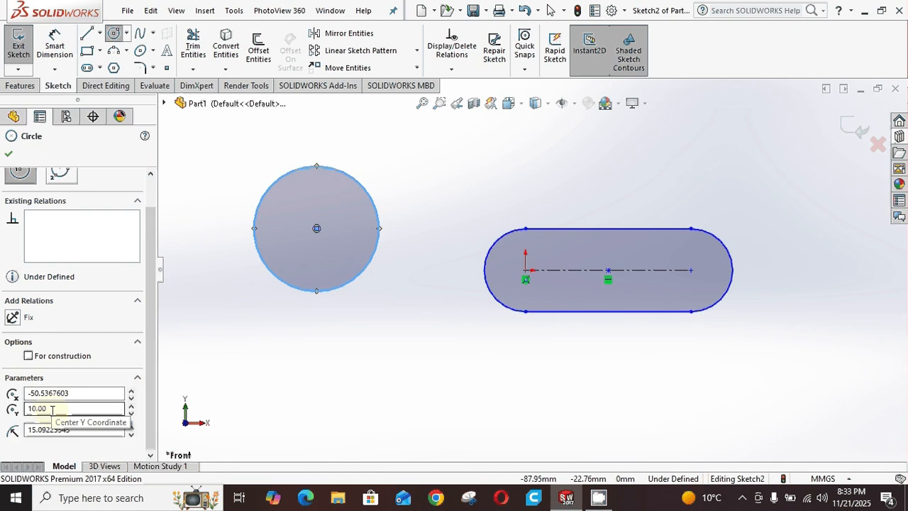
{"action": "double_click", "coordinate": [96, 429]}
{"action": "type", "text": "3"}
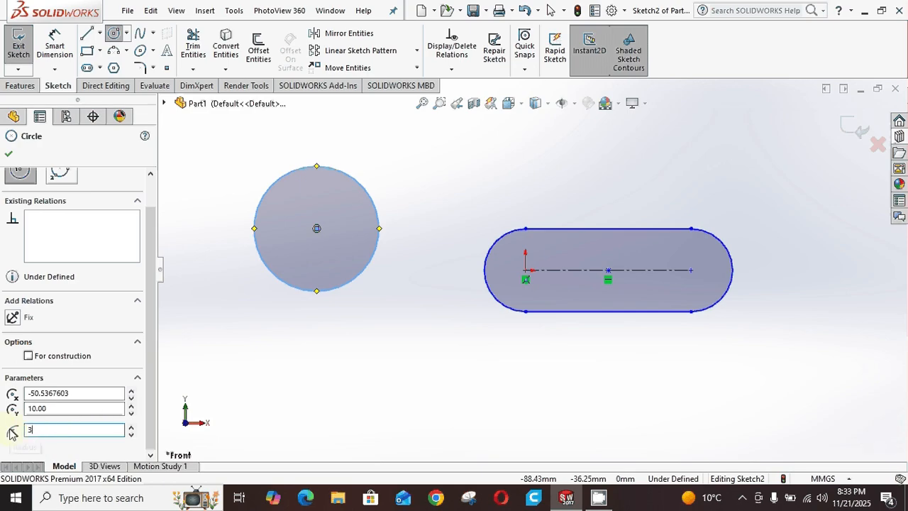
{"action": "type", "text": "0"}
{"action": "key", "text": "Return"}
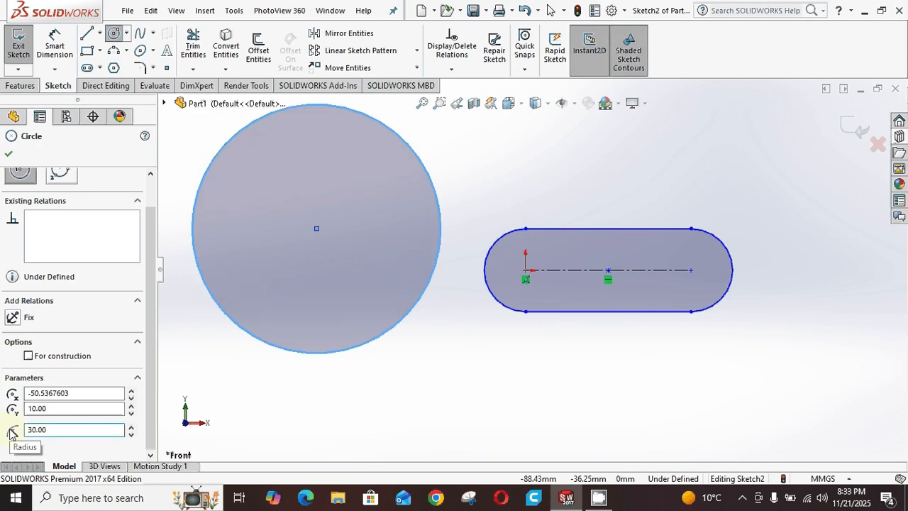
- Dimension the circle's diameter with Smart Dimension and set it to 50 mm
{"action": "left_click", "coordinate": [12, 116]}
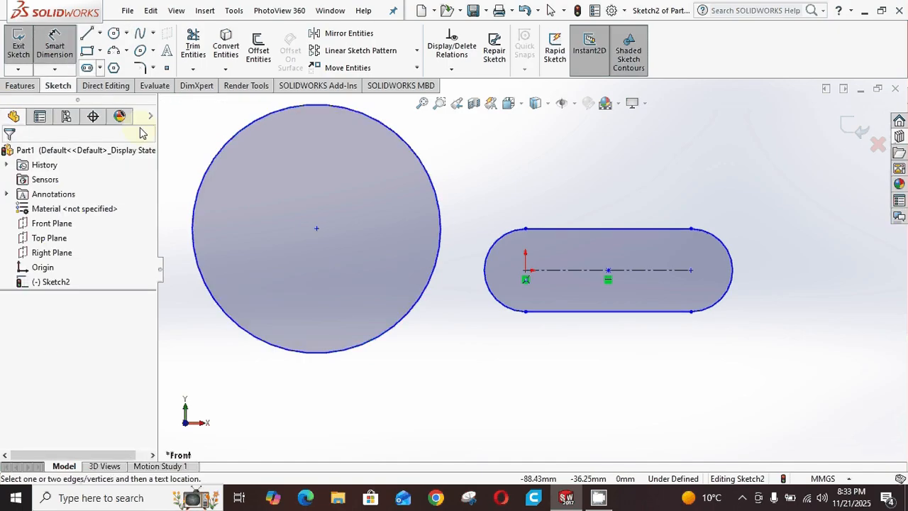
{"action": "left_click", "coordinate": [365, 347]}
{"action": "left_click", "coordinate": [412, 379]}
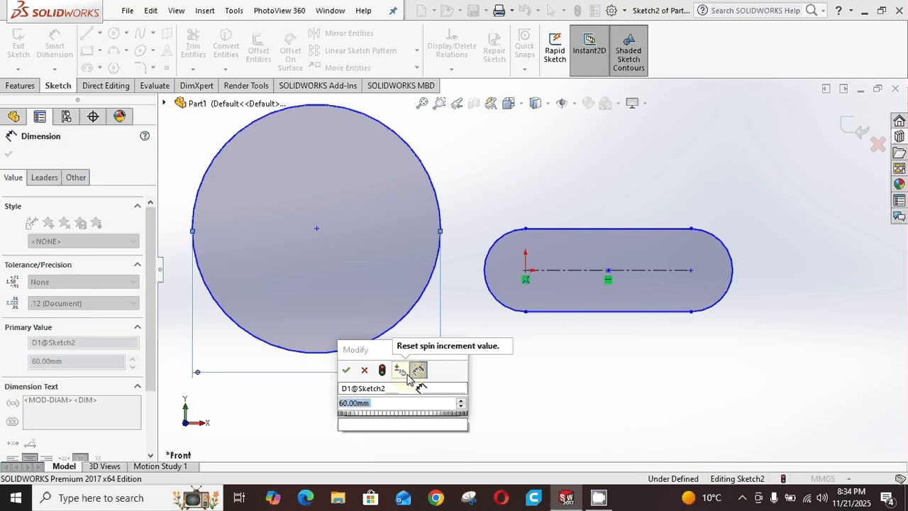
{"action": "key", "text": "Return"}
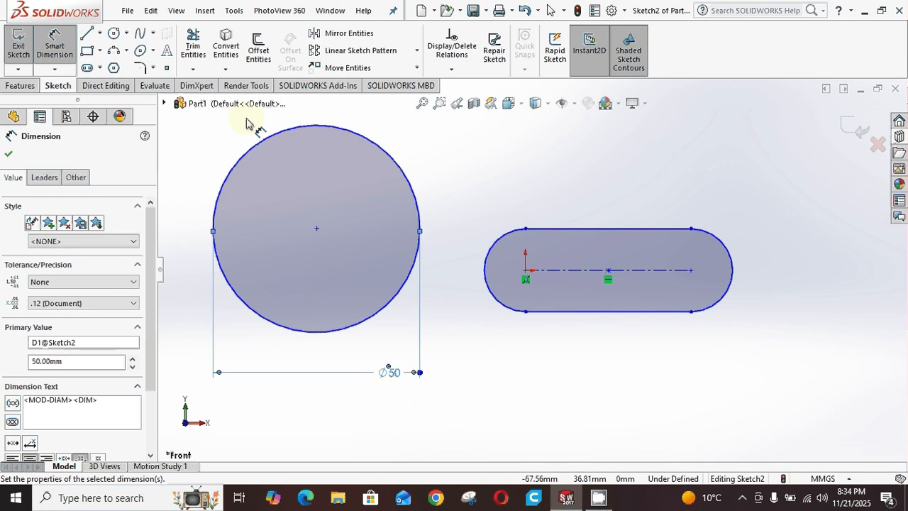
- Draw a downward-bulging three-point arc from the circle's upper right edge to the slot's upper straight edge
{"action": "left_click", "coordinate": [119, 55]}
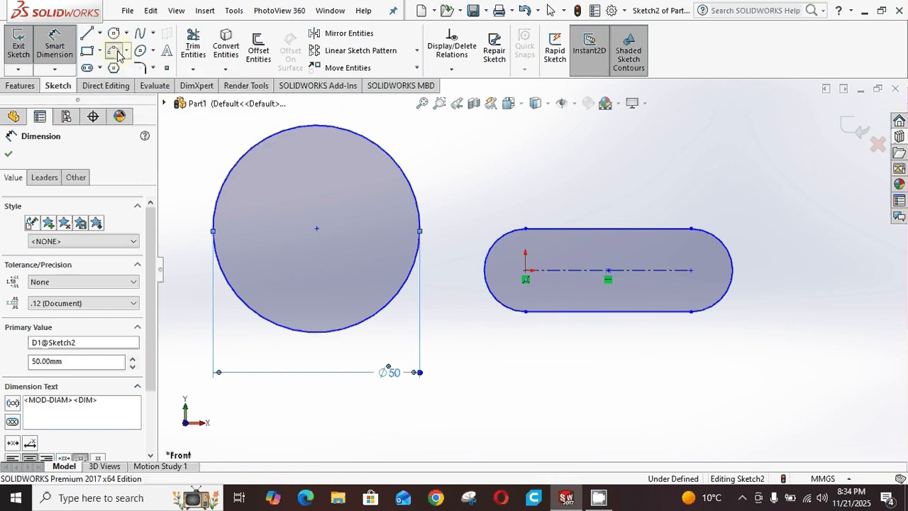
{"action": "left_click", "coordinate": [397, 163]}
{"action": "left_click", "coordinate": [588, 228]}
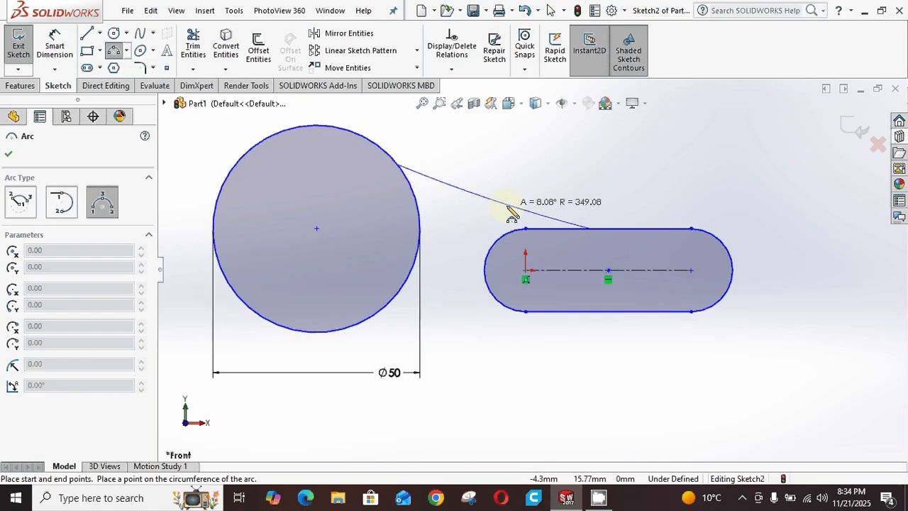
{"action": "left_click", "coordinate": [484, 222]}
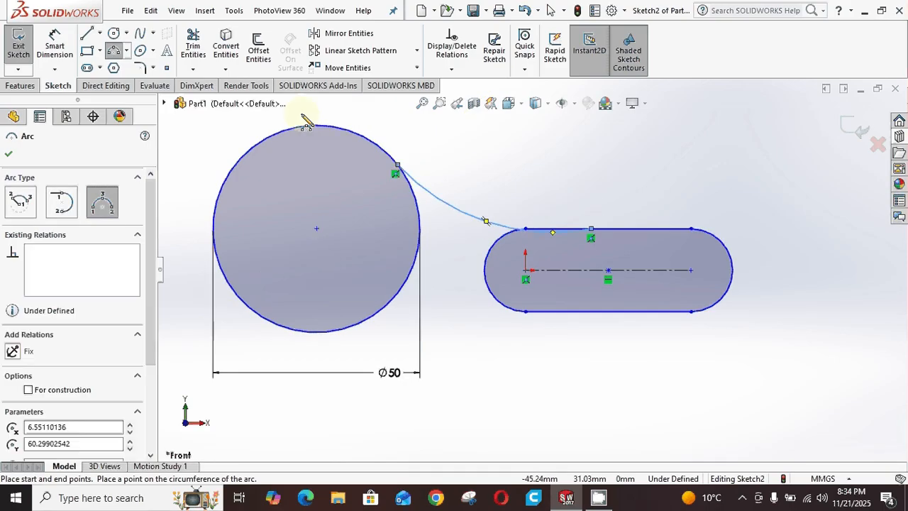
- Dimension the radius of the arc between the circle and the slot with Smart Dimension, accepting the proposed value
{"action": "left_click", "coordinate": [55, 46]}
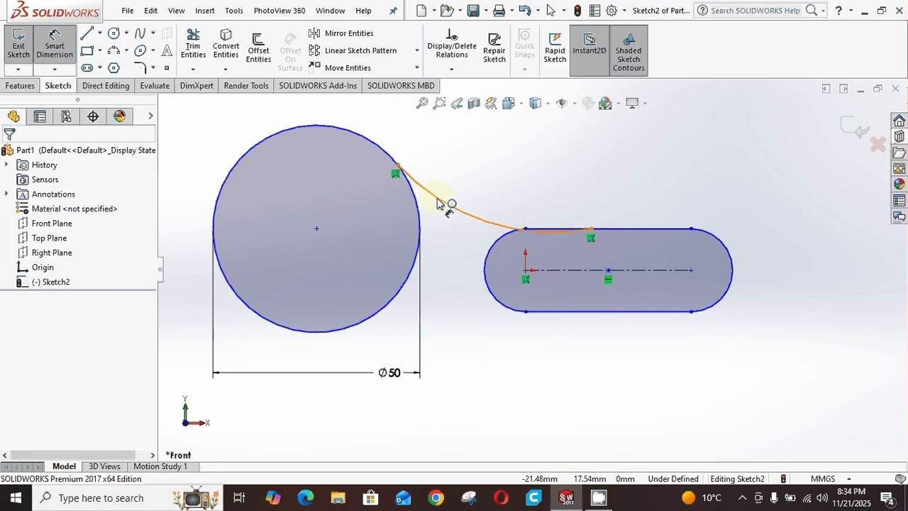
{"action": "left_click", "coordinate": [476, 188]}
{"action": "left_click", "coordinate": [487, 183]}
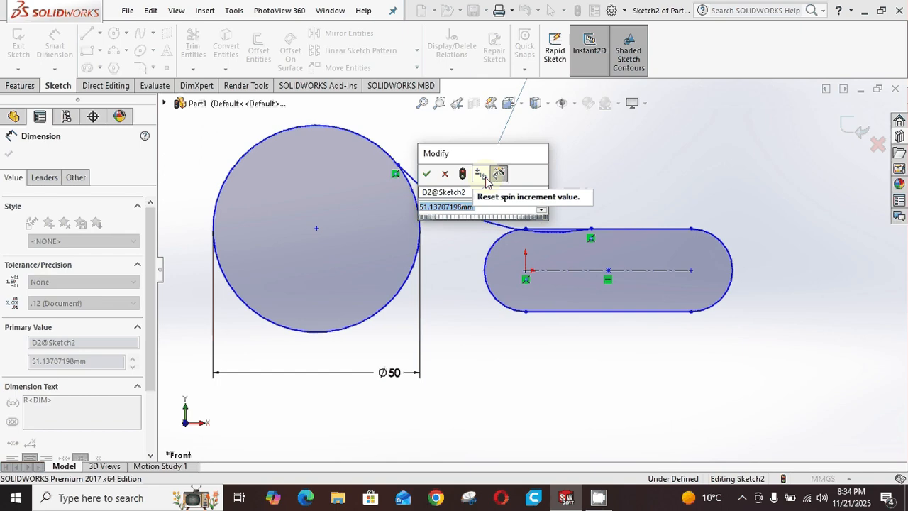
{"action": "left_click", "coordinate": [426, 174]}
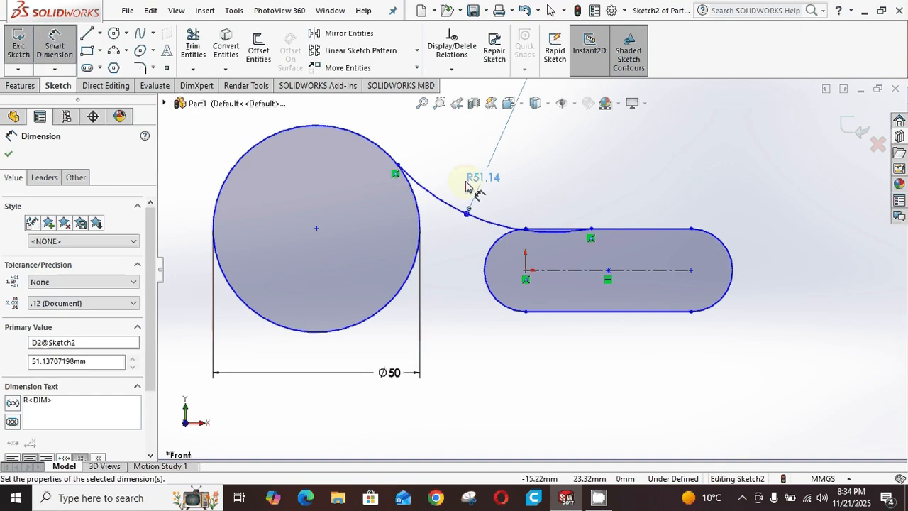
{"action": "scroll", "coordinate": [482, 220], "scroll_direction": "up", "scroll_amount": 4}
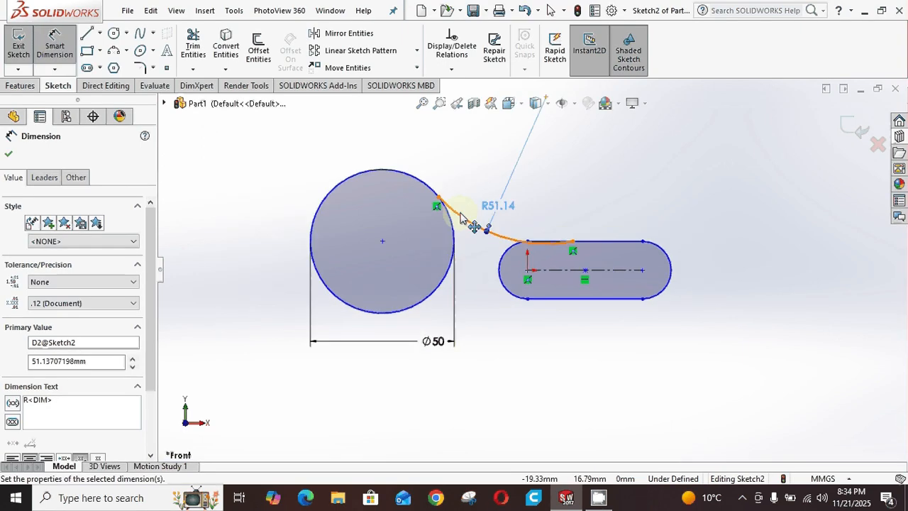
{"action": "left_click", "coordinate": [127, 54]}
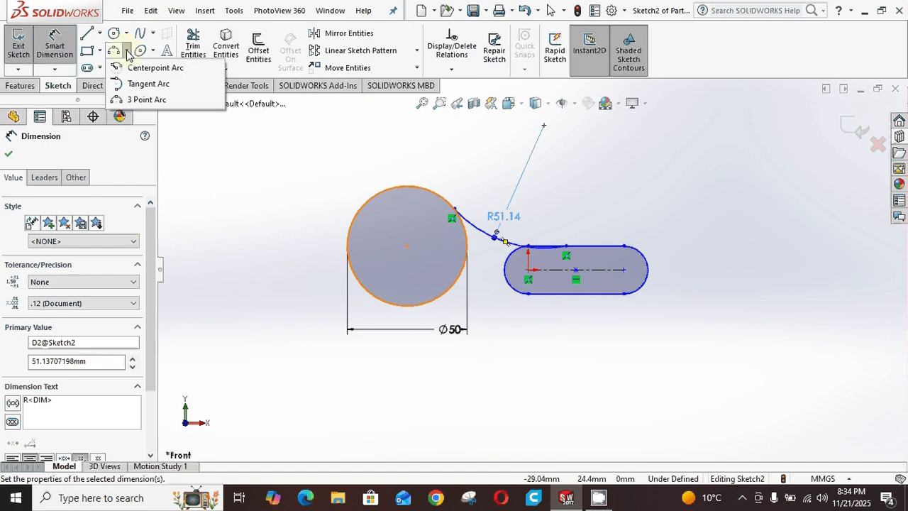
{"action": "left_click", "coordinate": [198, 160]}
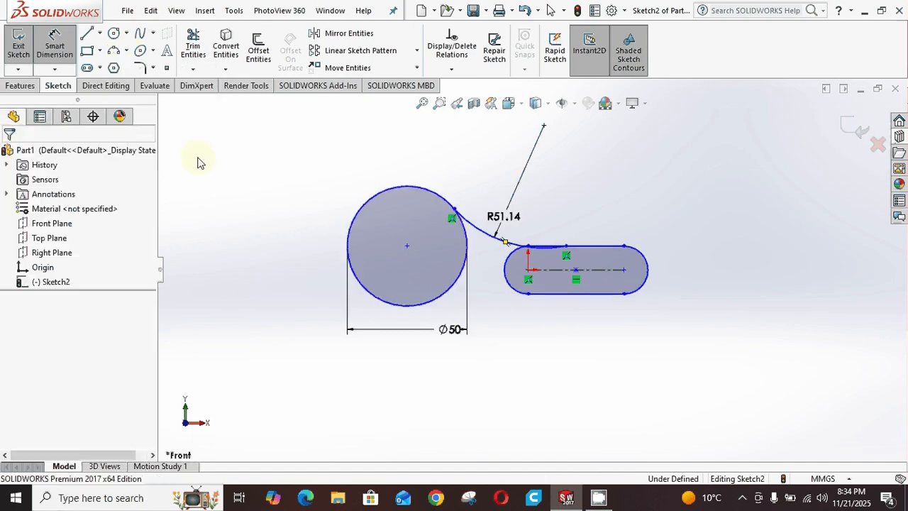
- Sketch a six-sided polygon with an inscribed circle about 27 mm in diameter, in the empty area up and left of the circle
{"action": "left_click", "coordinate": [118, 67]}
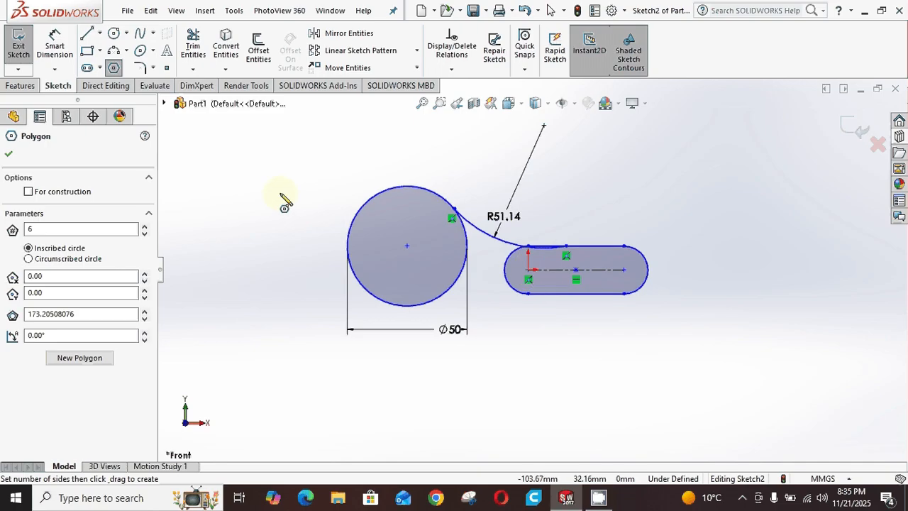
{"action": "left_click", "coordinate": [272, 188]}
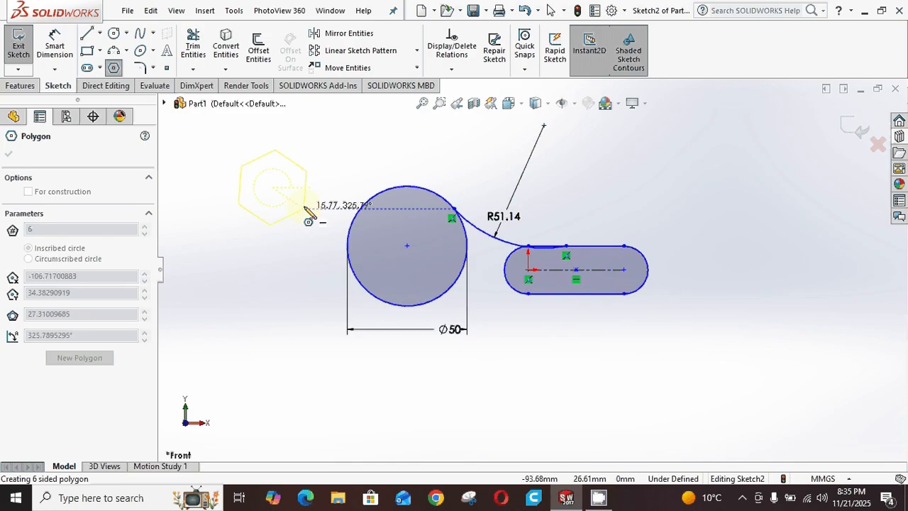
{"action": "left_click", "coordinate": [305, 207]}
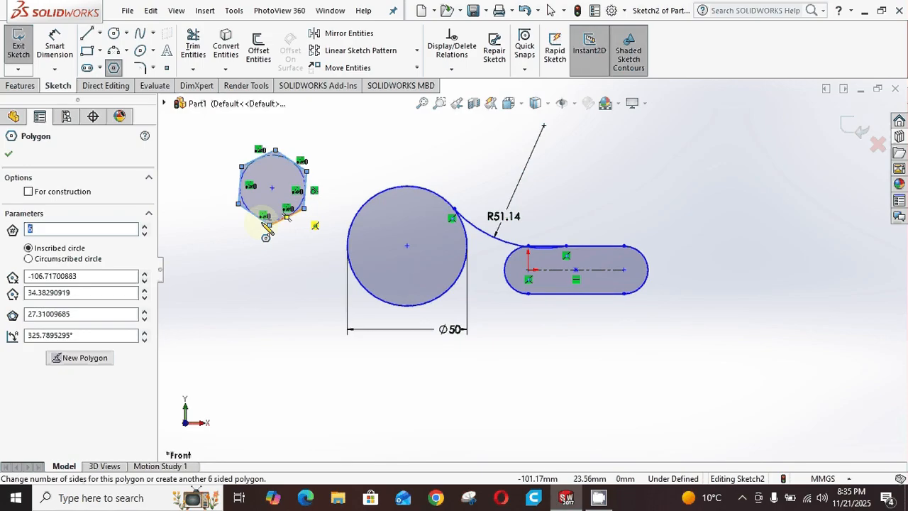
- Switch the hexagon to the circumscribed circle option, then restore the inscribed circle option
{"action": "double_click", "coordinate": [42, 228]}
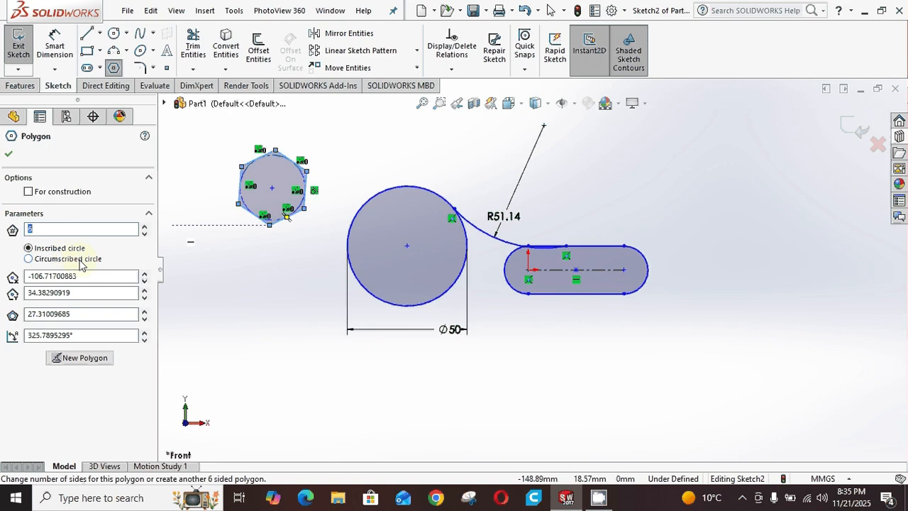
{"action": "left_click", "coordinate": [79, 261]}
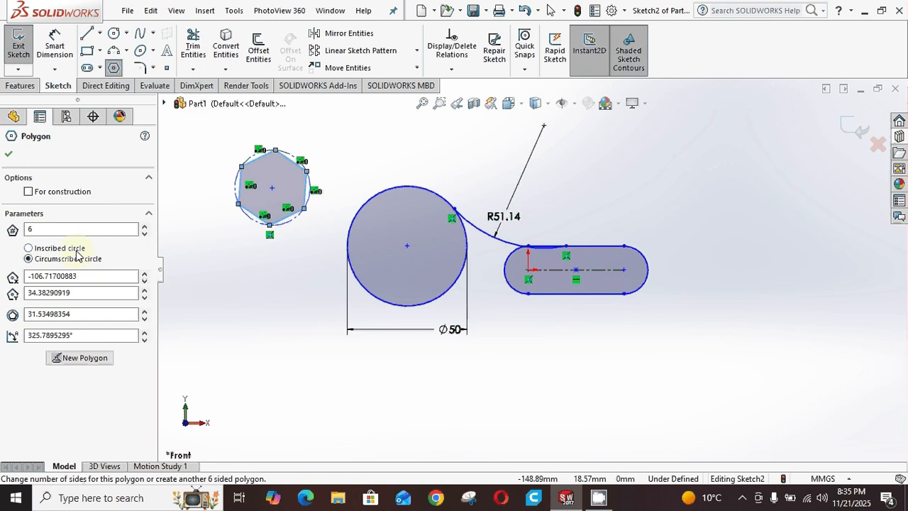
{"action": "left_click", "coordinate": [77, 253]}
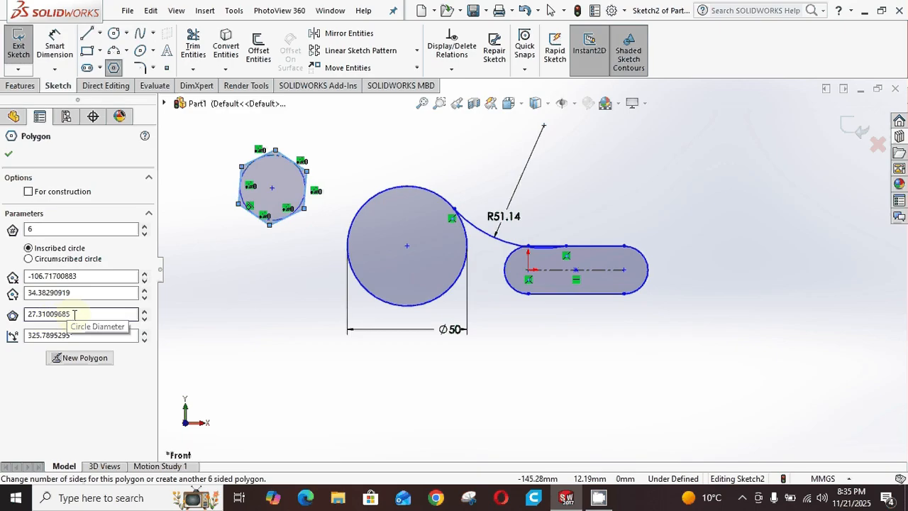
- Set the hexagon's inscribed circle diameter to 30 mm and its angle to 60°
{"action": "left_click_drag", "start_coordinate": [69, 315], "coordinate": [2, 312]}
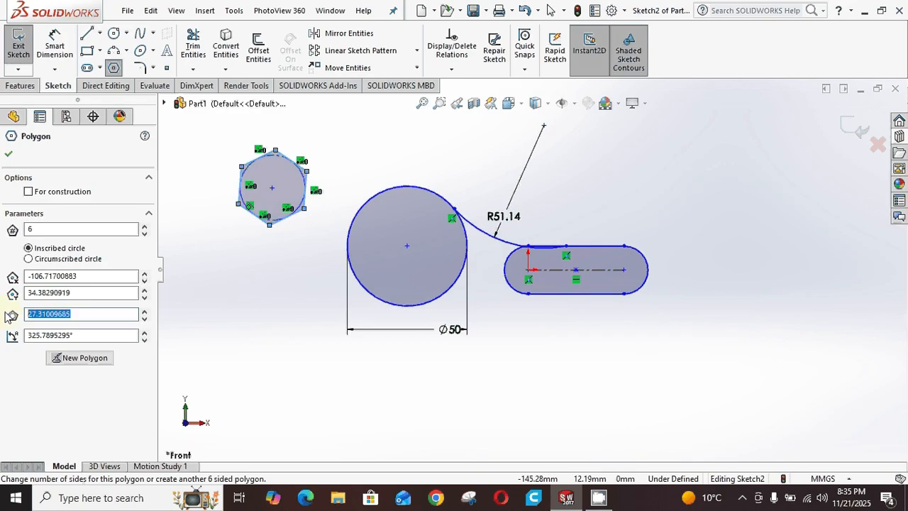
{"action": "type", "text": "30"}
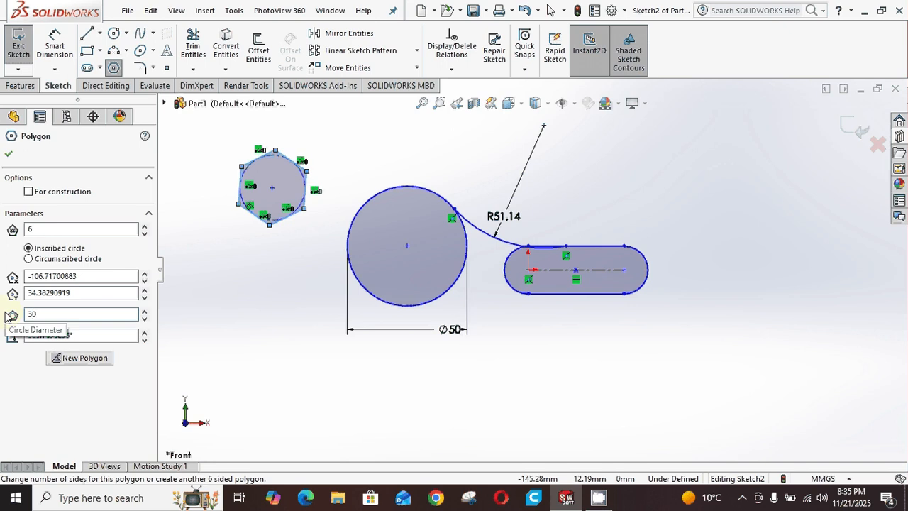
{"action": "key", "text": "Return"}
{"action": "left_click", "coordinate": [105, 334]}
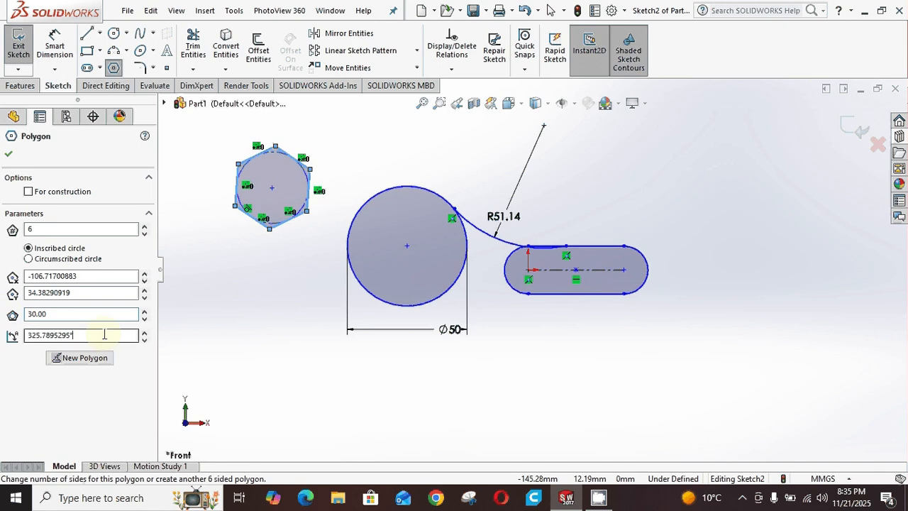
{"action": "left_click_drag", "start_coordinate": [105, 335], "coordinate": [2, 333]}
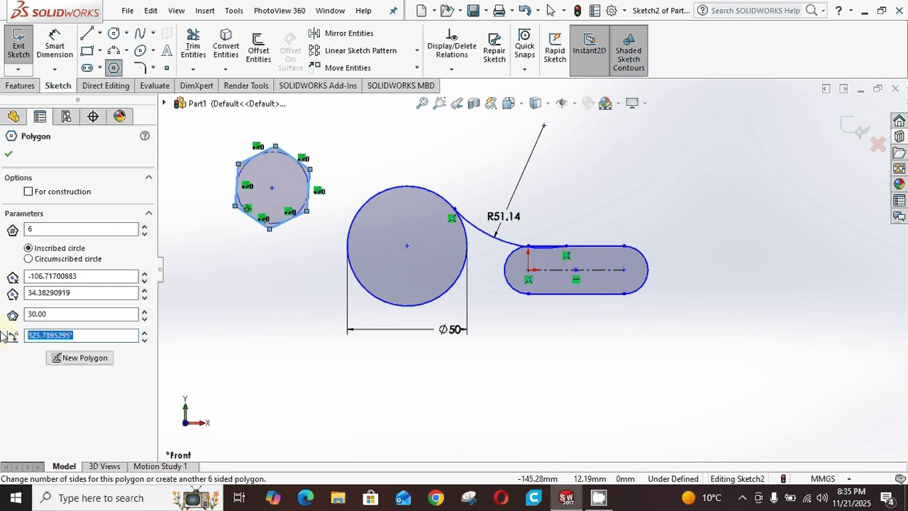
{"action": "type", "text": "60"}
{"action": "key", "text": "Return"}
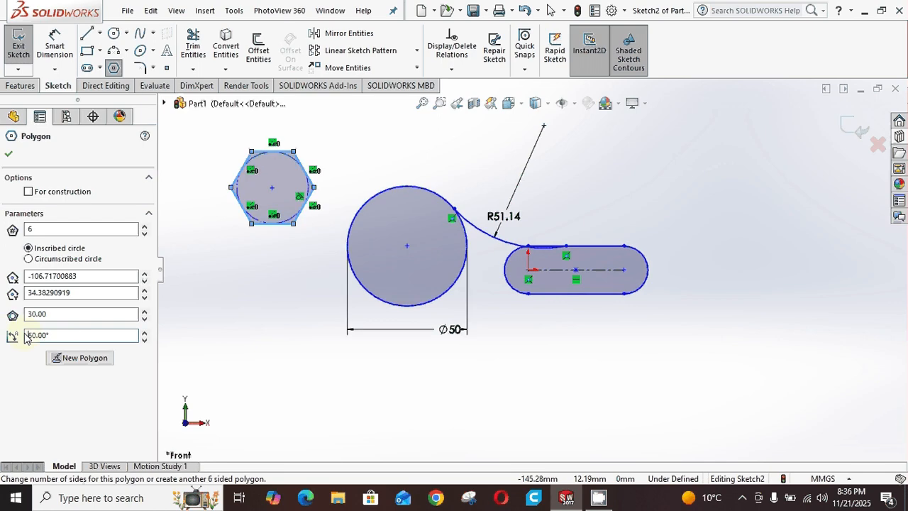
- Set the hexagon's rotation angle to 65°
{"action": "left_click_drag", "start_coordinate": [57, 336], "coordinate": [32, 341]}
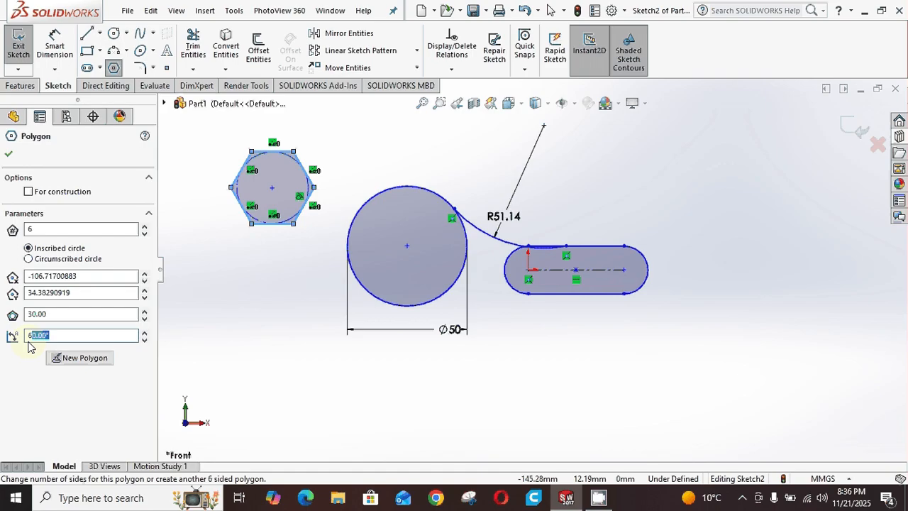
{"action": "type", "text": "5"}
{"action": "key", "text": "Return"}
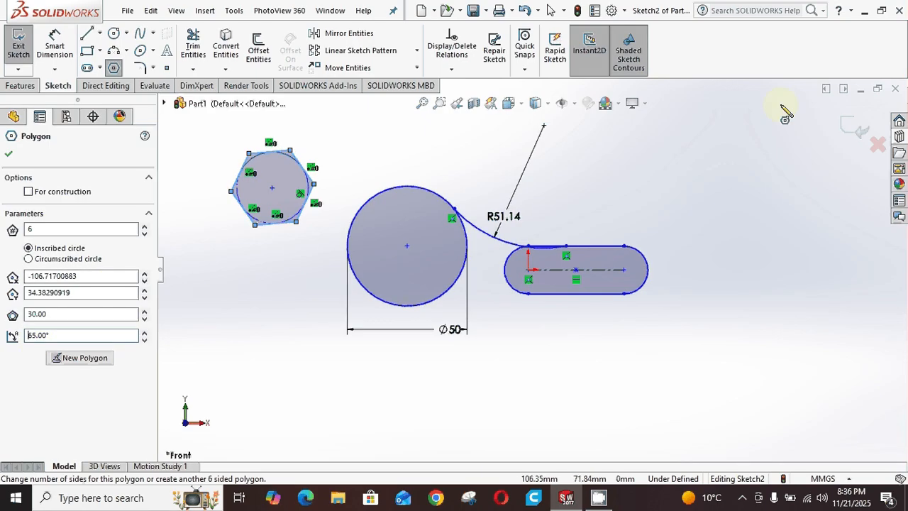
- Draw a wavy spline from the hexagon's upper edge over the circle's top, around the slot's right end, finishing just below the slot
{"action": "left_click", "coordinate": [142, 39]}
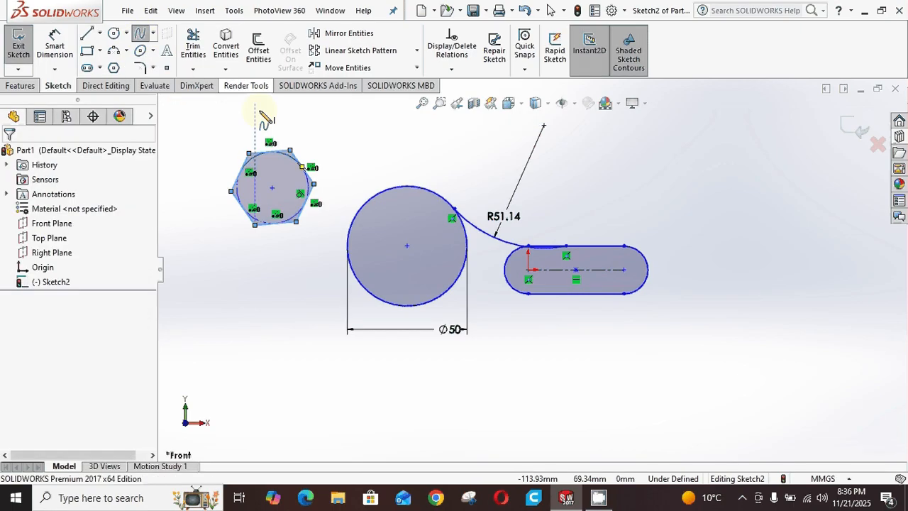
{"action": "left_click", "coordinate": [270, 151]}
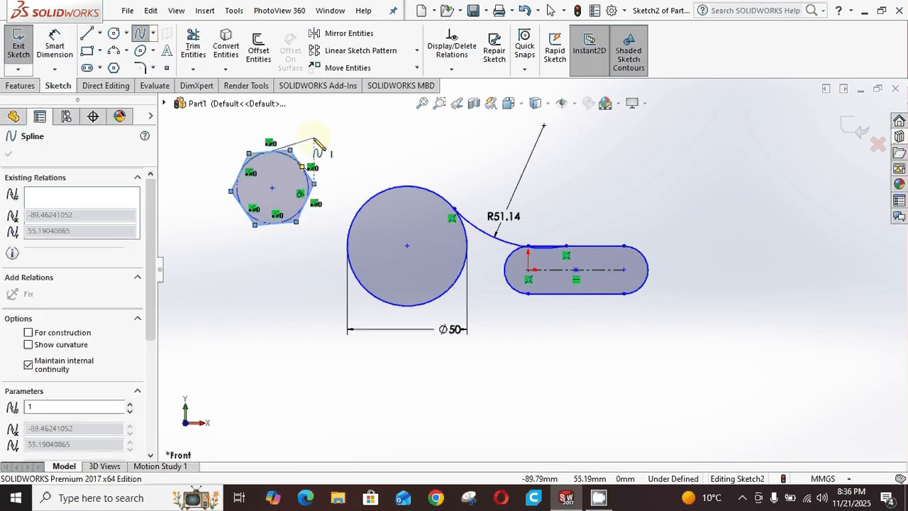
{"action": "left_click", "coordinate": [314, 138]}
{"action": "left_click", "coordinate": [336, 149]}
{"action": "left_click", "coordinate": [394, 188]}
{"action": "left_click", "coordinate": [466, 185]}
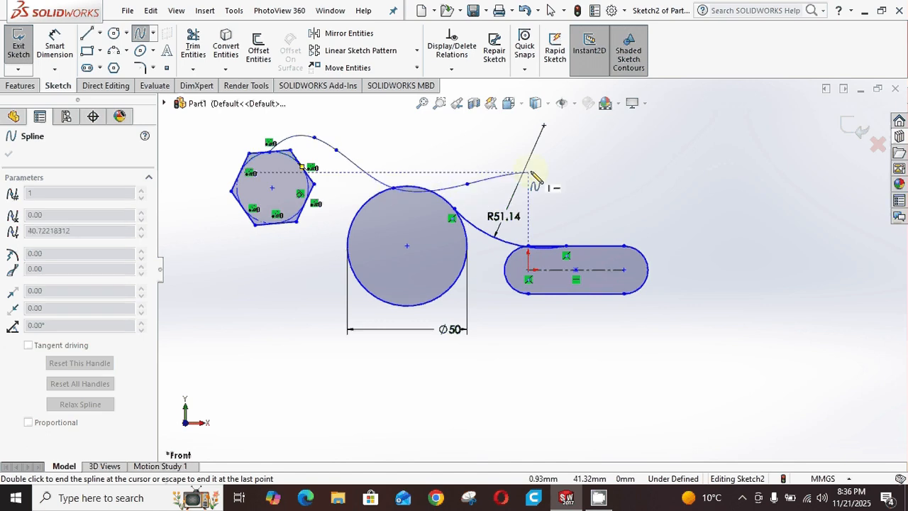
{"action": "left_click", "coordinate": [527, 173]}
{"action": "left_click", "coordinate": [587, 159]}
{"action": "left_click", "coordinate": [655, 184]}
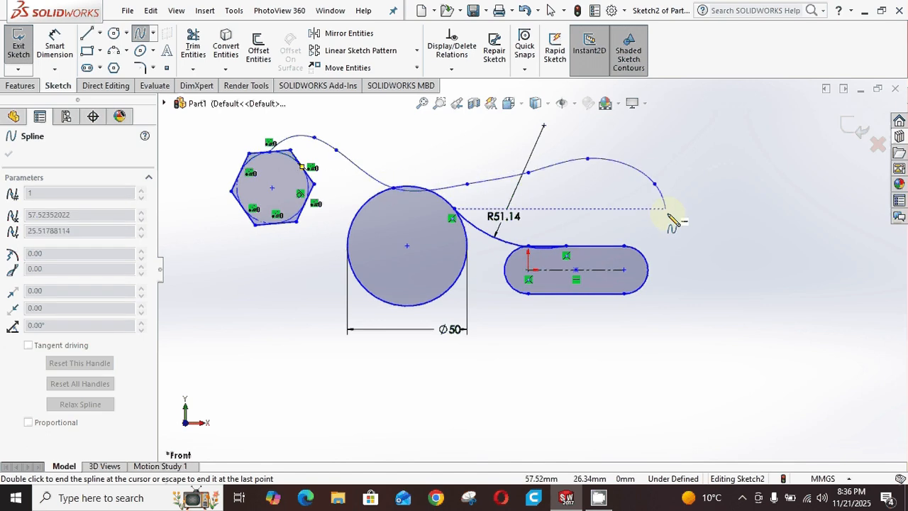
{"action": "left_click", "coordinate": [674, 250]}
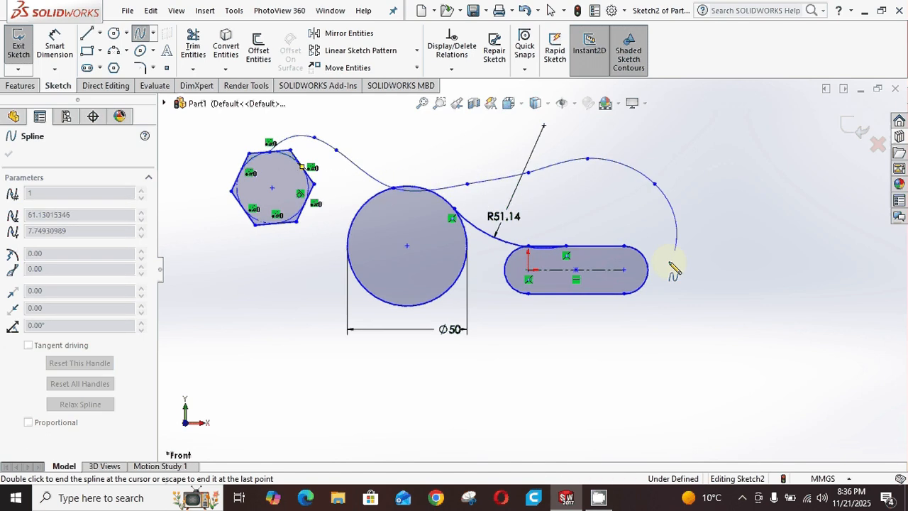
{"action": "right_click", "coordinate": [629, 322]}
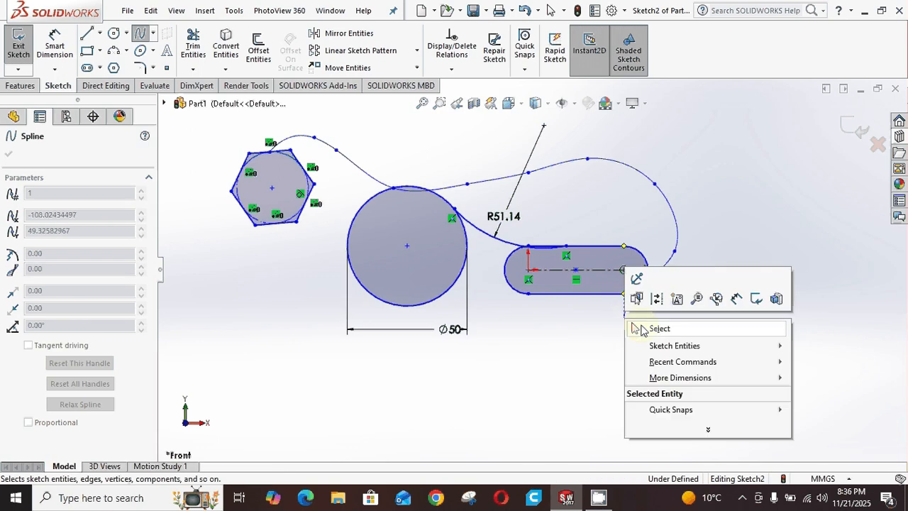
{"action": "left_click", "coordinate": [647, 328]}
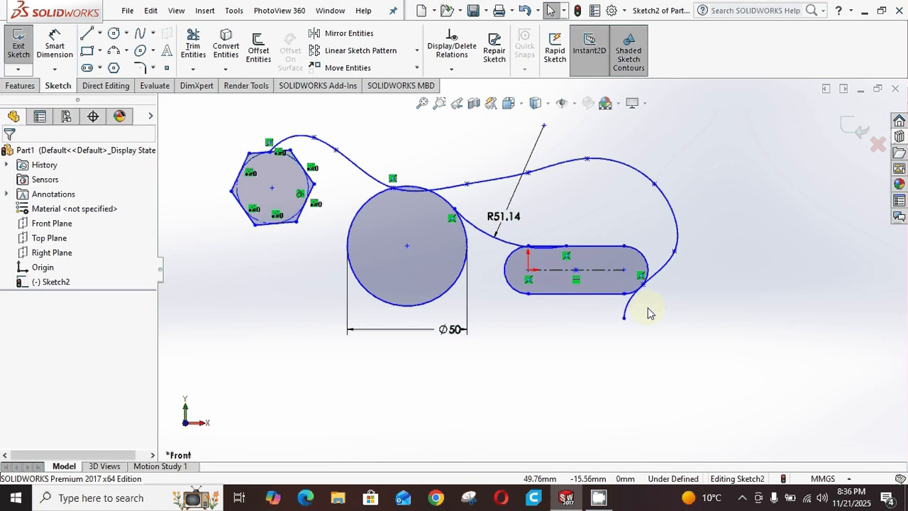